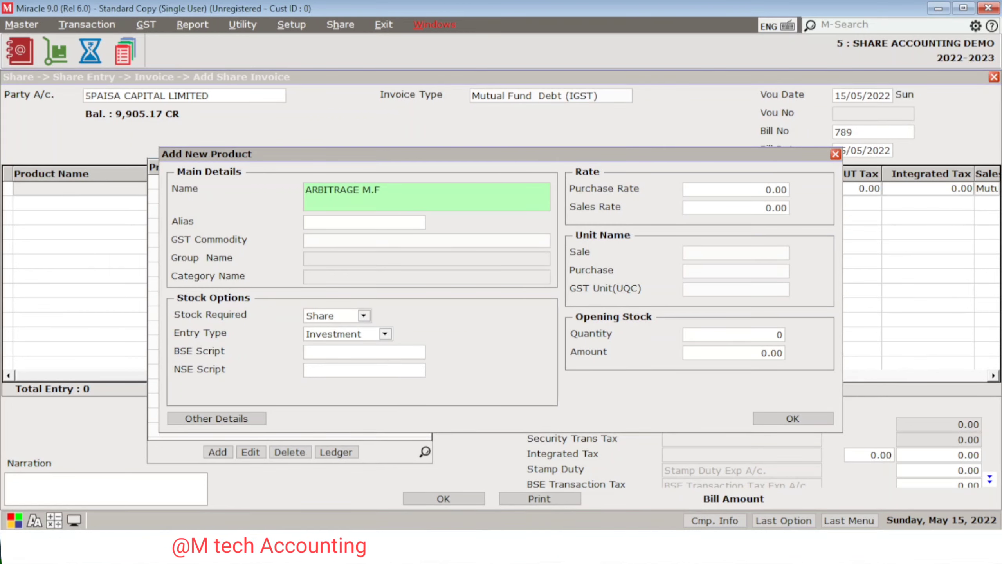
- Assign SHARE COMMODITY as the GST commodity for the new product ARBITRAGE M.F, leaving the alias blank
key("Return")
key("Return")
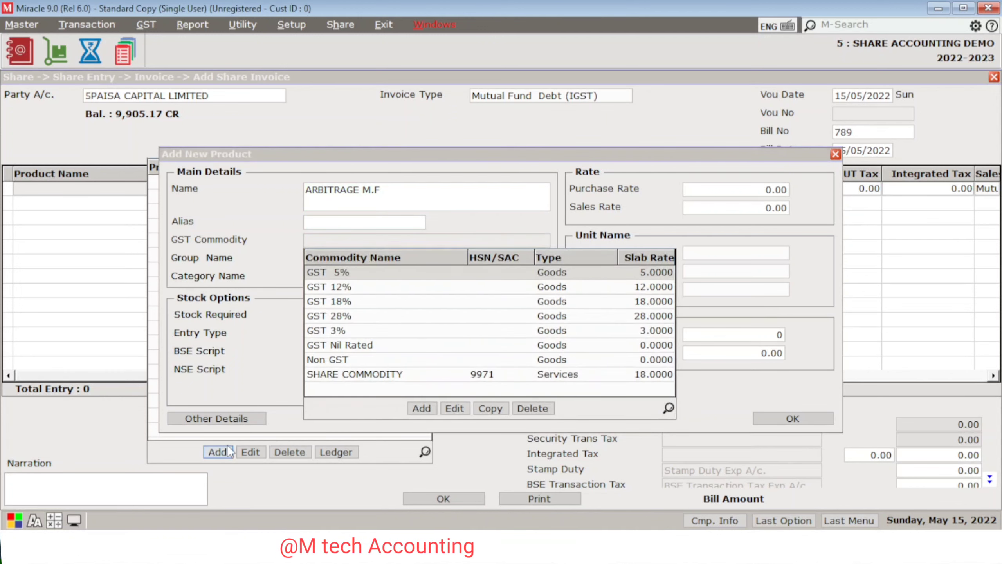
key("Down")
key("Down")
key("Down")
key("Down")
key("Down")
key("Down")
key("Down")
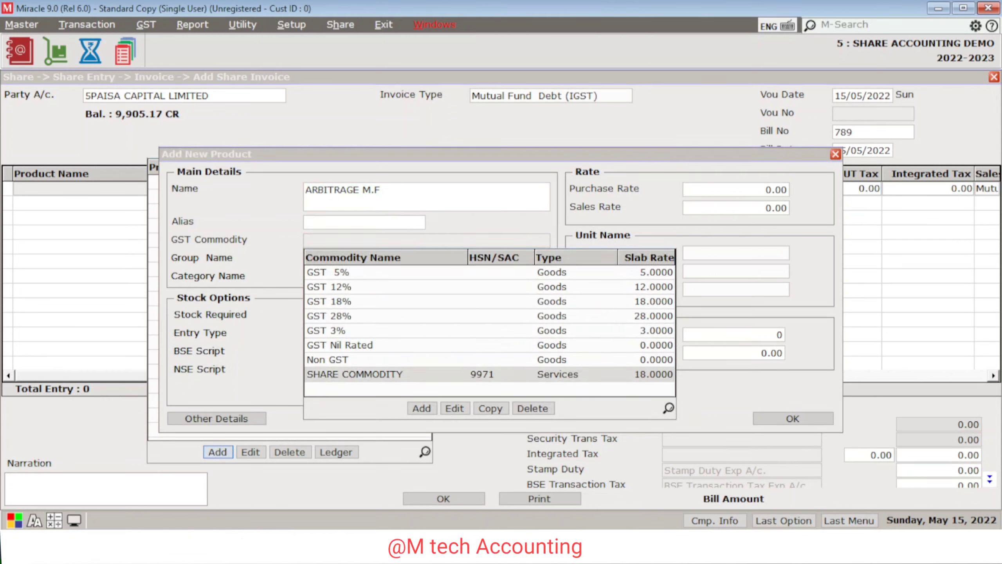
key("Return")
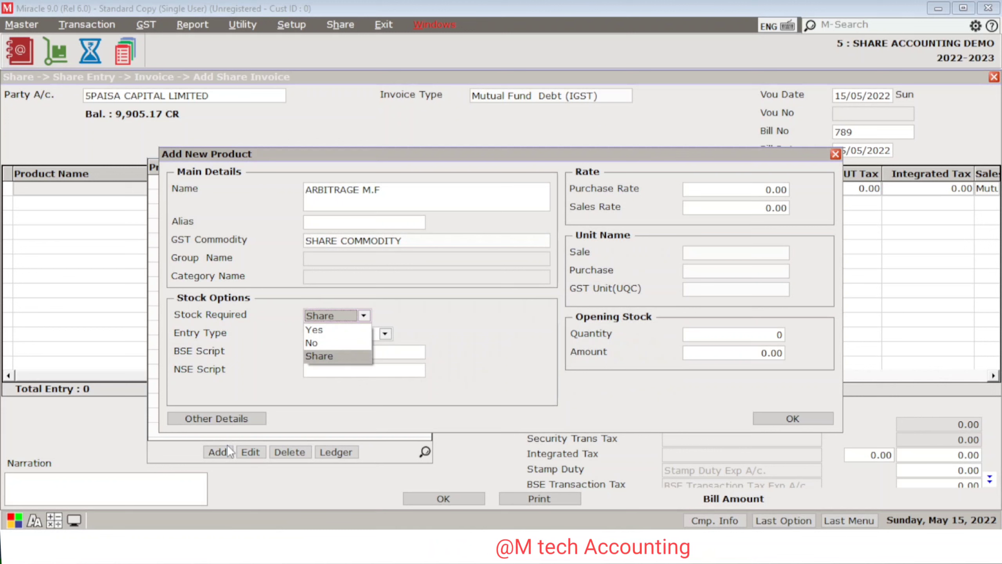
- Keep the product's stock requirement as Share and set its entry type to Mutual Fund (Debt)
key("Return")
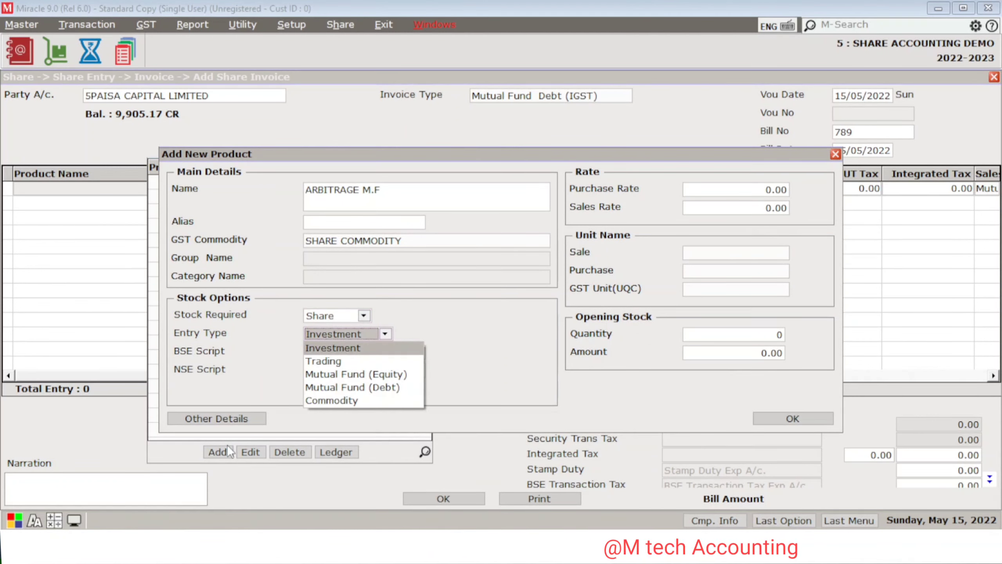
key("Down")
key("Down")
key("Down")
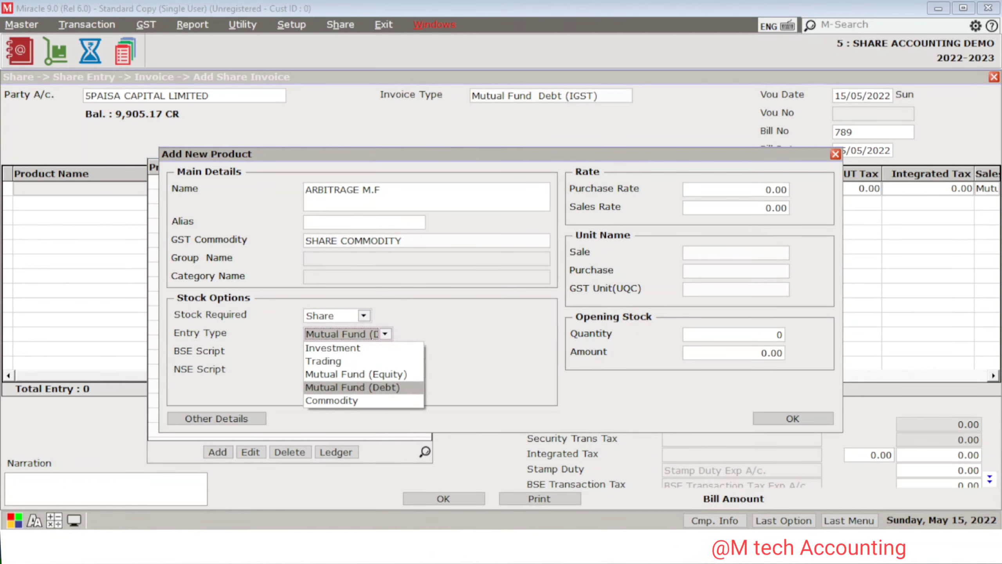
key("Return")
key("Return")
key("Return")
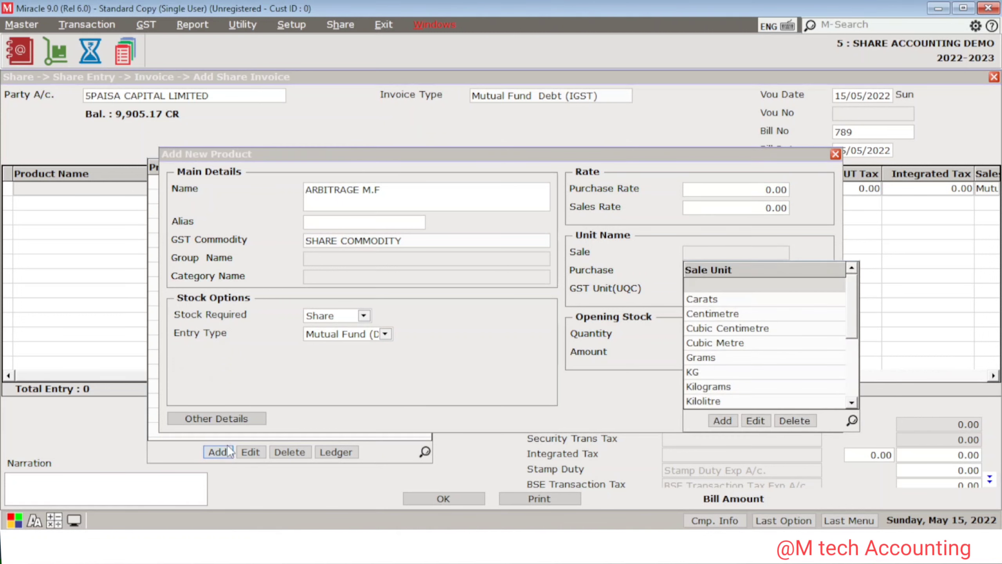
- Set the product's sale and purchase units to Numbers, leave the opening stock at zero and save the product
type("n")
key("Return")
key("Return")
key("Return")
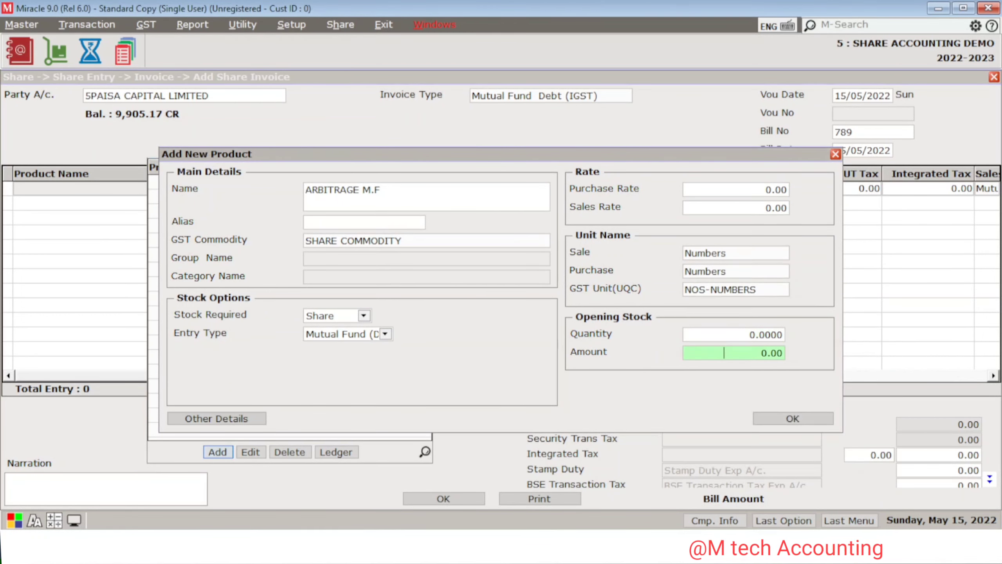
key("Return")
key("Return")
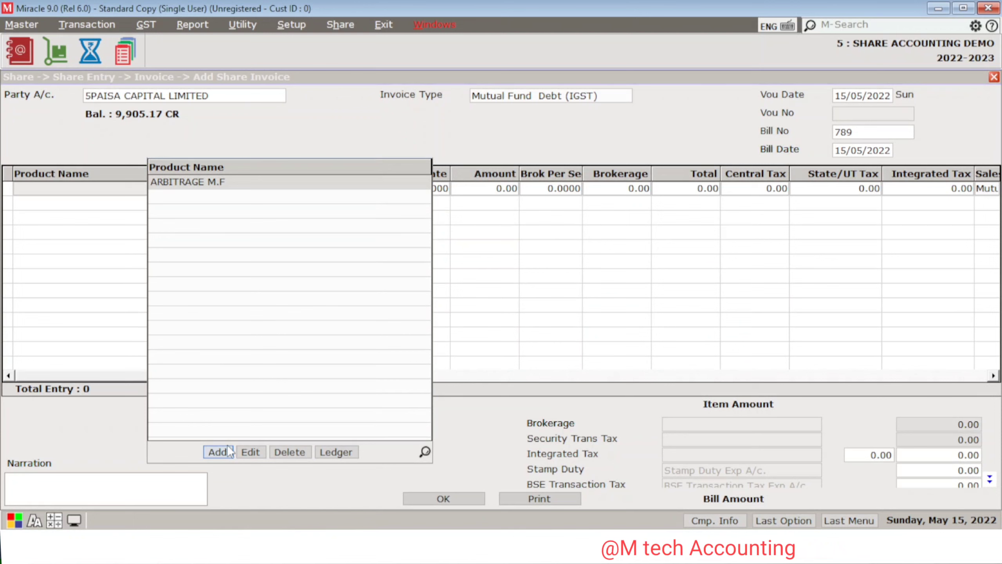
- Enter a Normal purchase line for ARBITRAGE M.F with quantity 10 and rate 15000
key("Return")
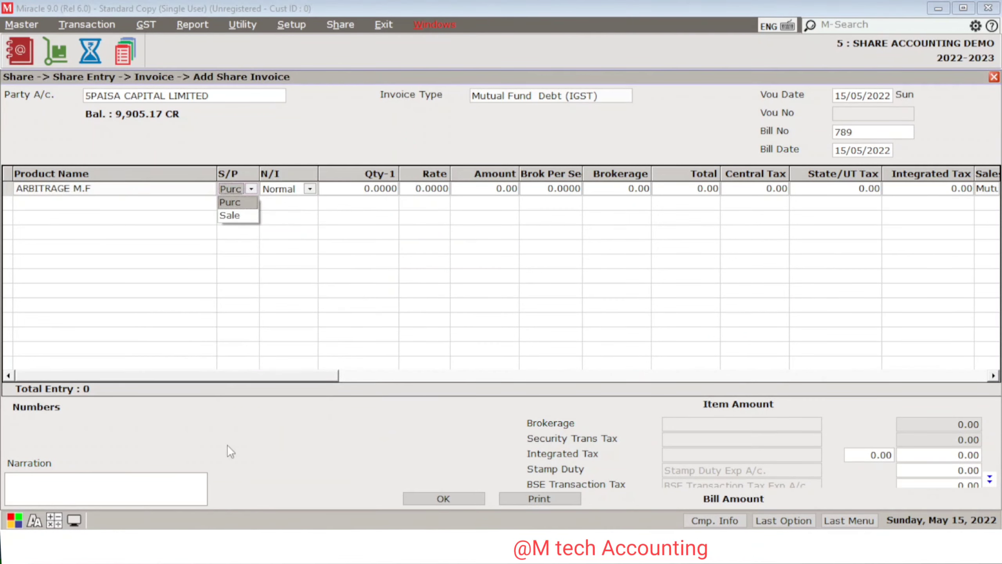
key("Return")
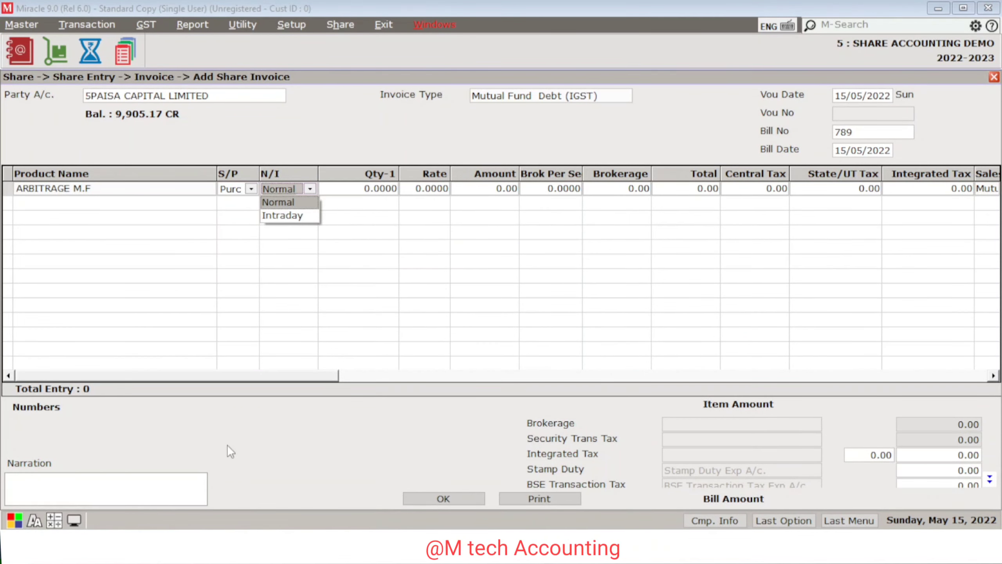
key("Return")
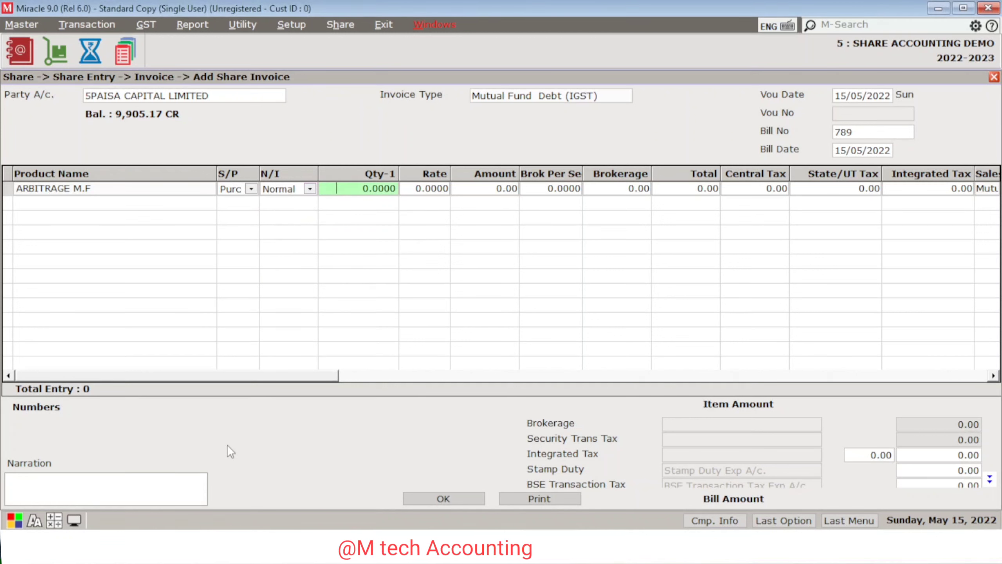
type("10")
key("Return")
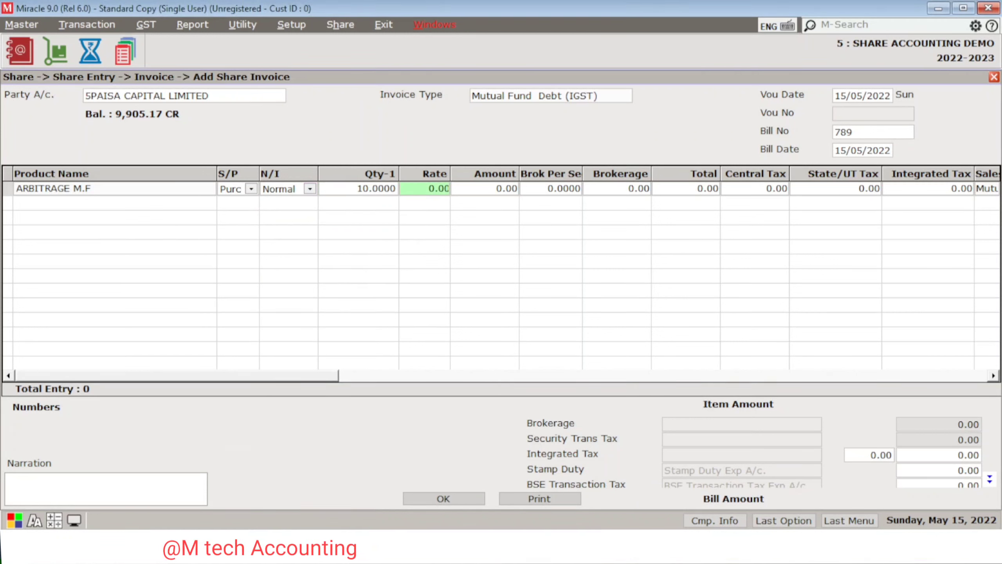
type("1500 ")
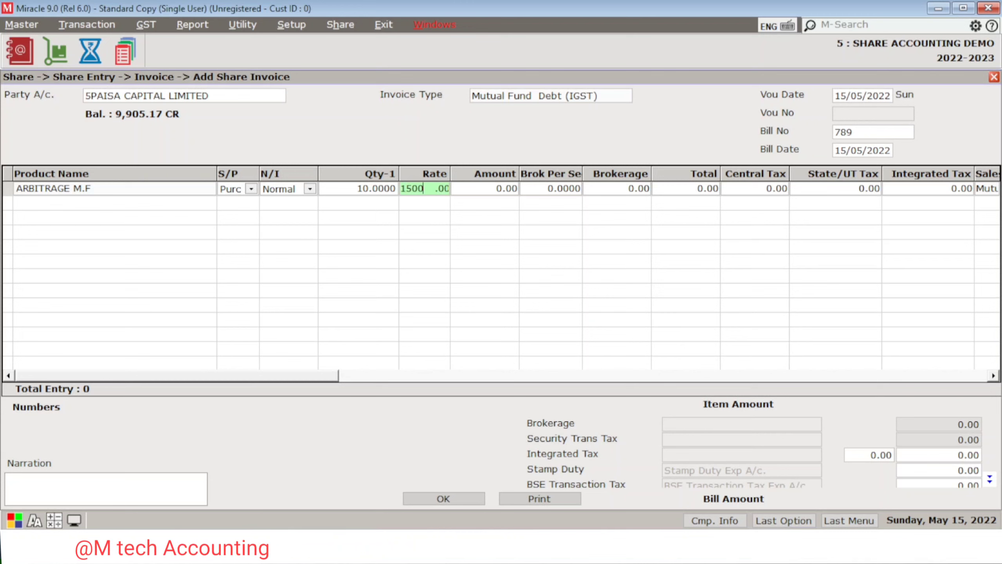
type("0")
key("Return")
key("Return")
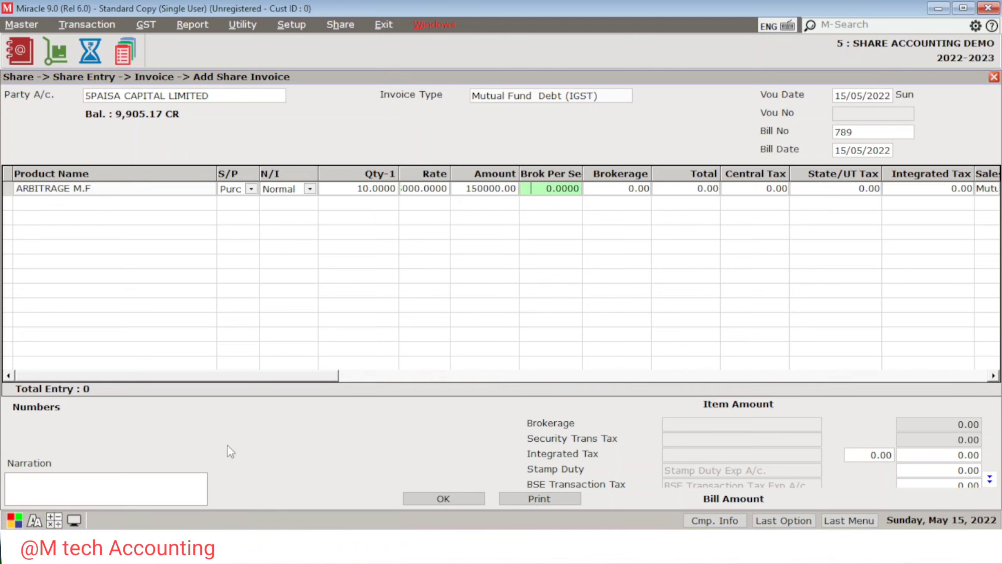
- Complete the ARBITRAGE M.F purchase line with zero brokerage and the default charges
key("Return")
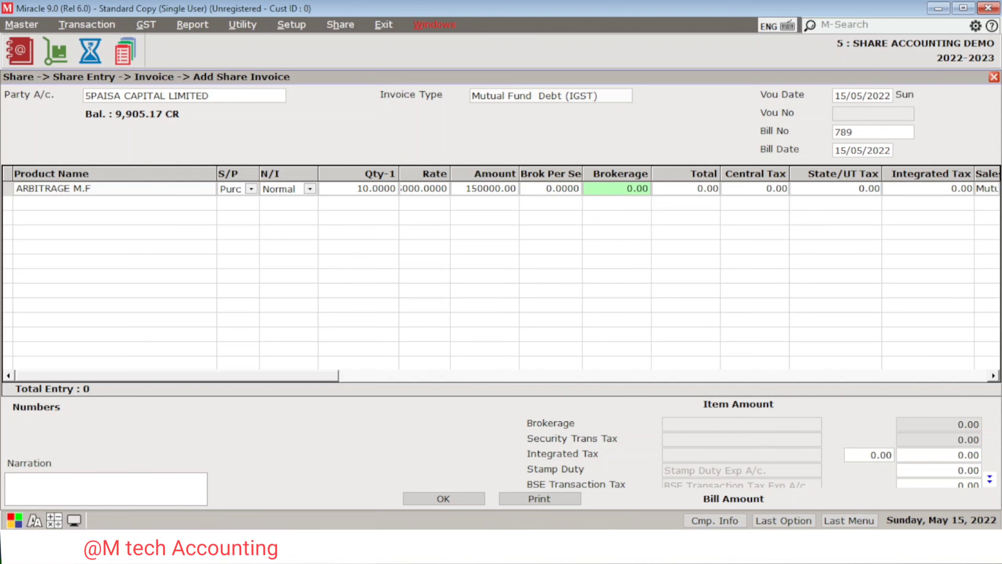
key("Return")
key("Return")
key("Return")
key("Return")
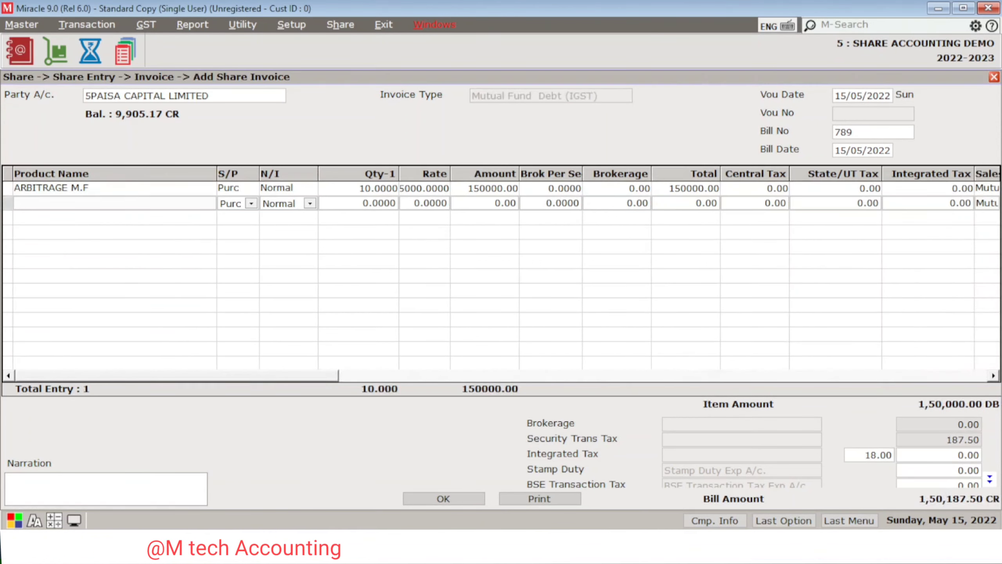
- End product entry, accept the default invoice charges and save the purchase invoice
key("Escape")
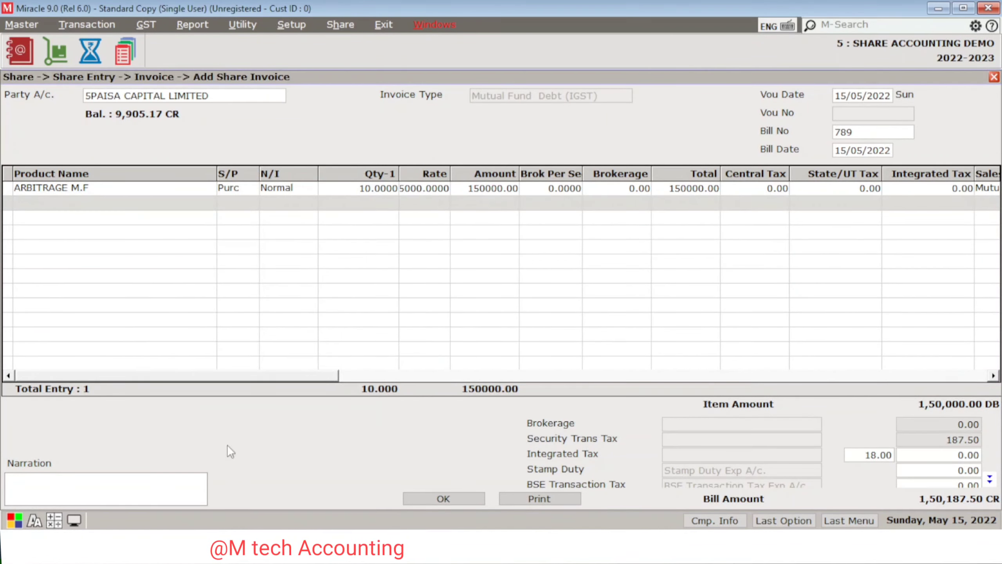
key("Return")
key("Return")
key("Return")
key("Return")
key("Return")
key("Return")
key("Return")
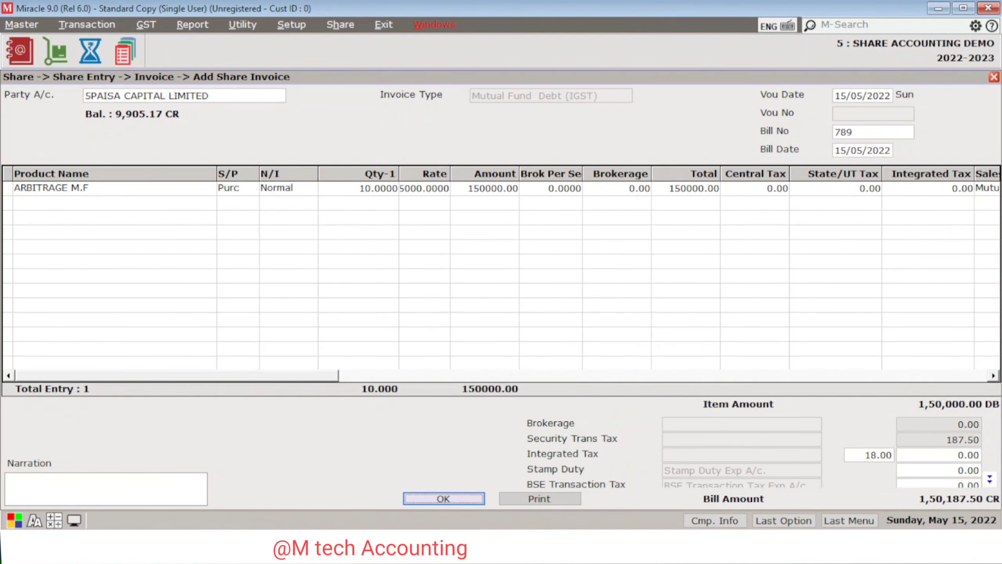
key("Return")
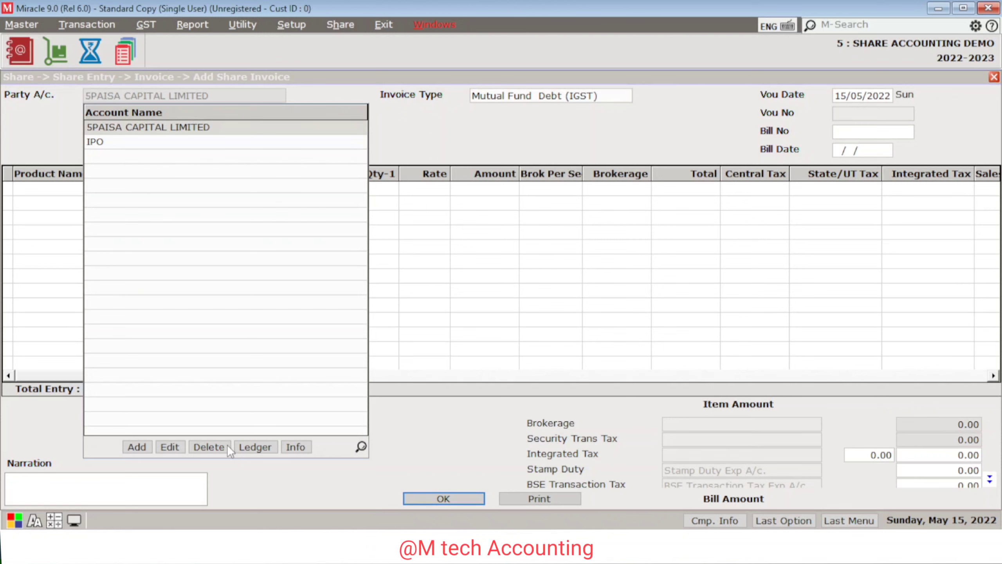
- Exit the blank invoice form without saving and close the share invoice voucher list
key("Return")
key("Escape")
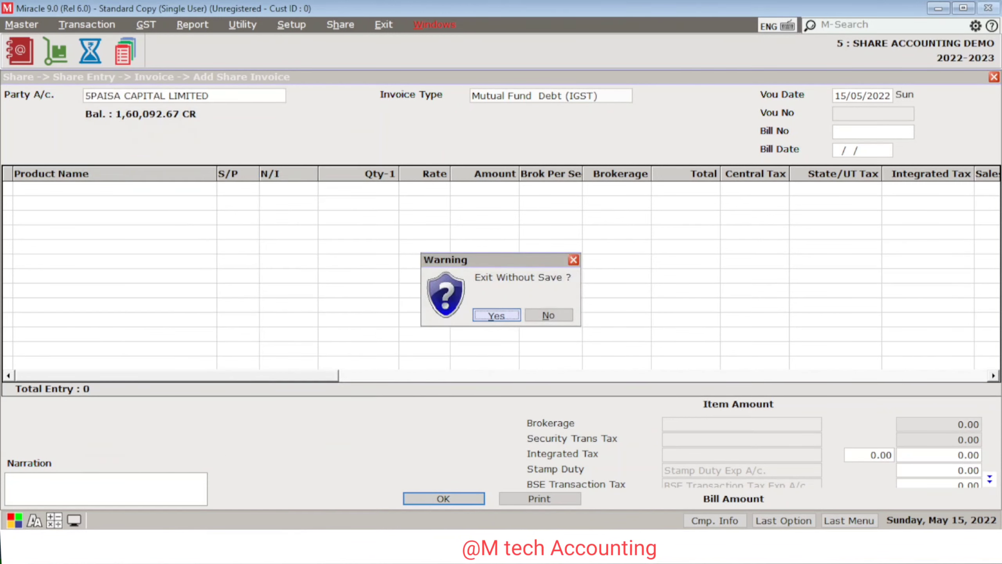
key("Return")
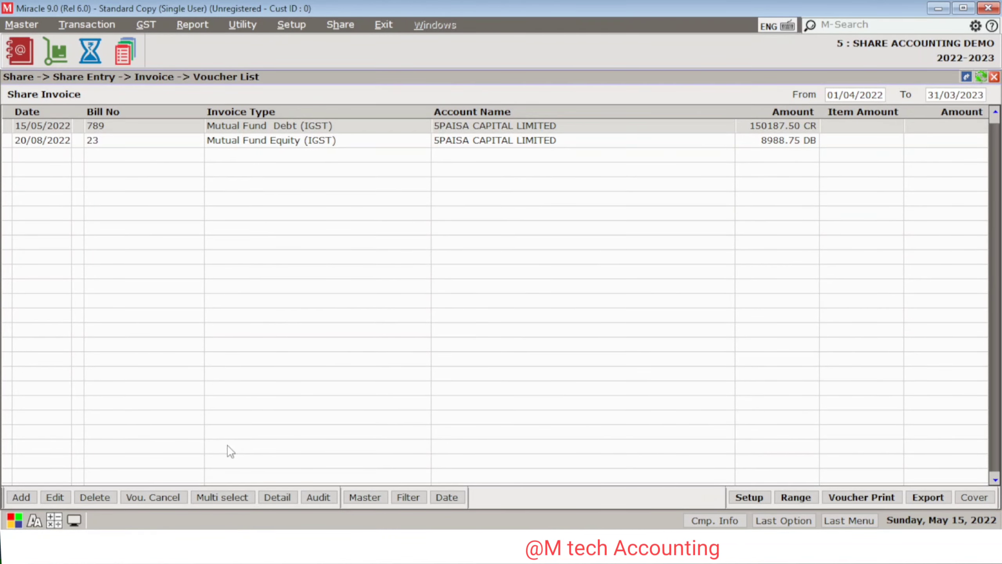
key("Escape")
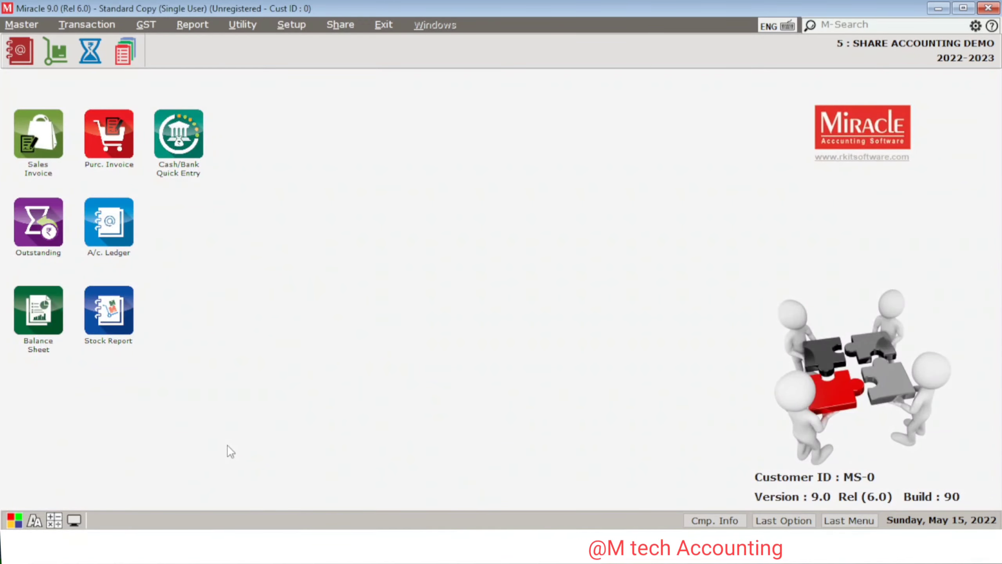
- Start a new share invoice for 5PAISA CAPITAL LIMITED with invoice type Mutual Fund Debt (IGST)
left_click(327, 26)
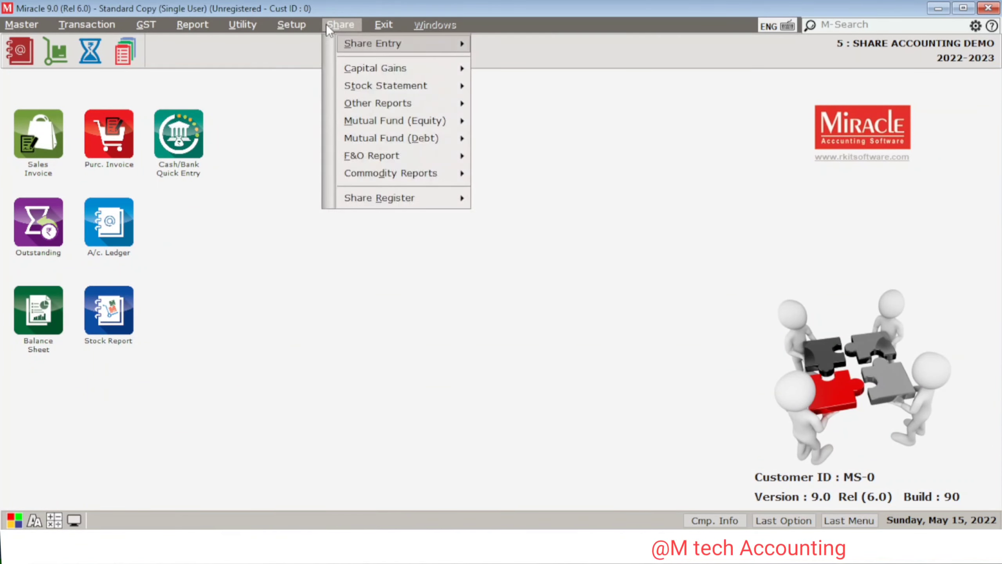
mouse_move(381, 47)
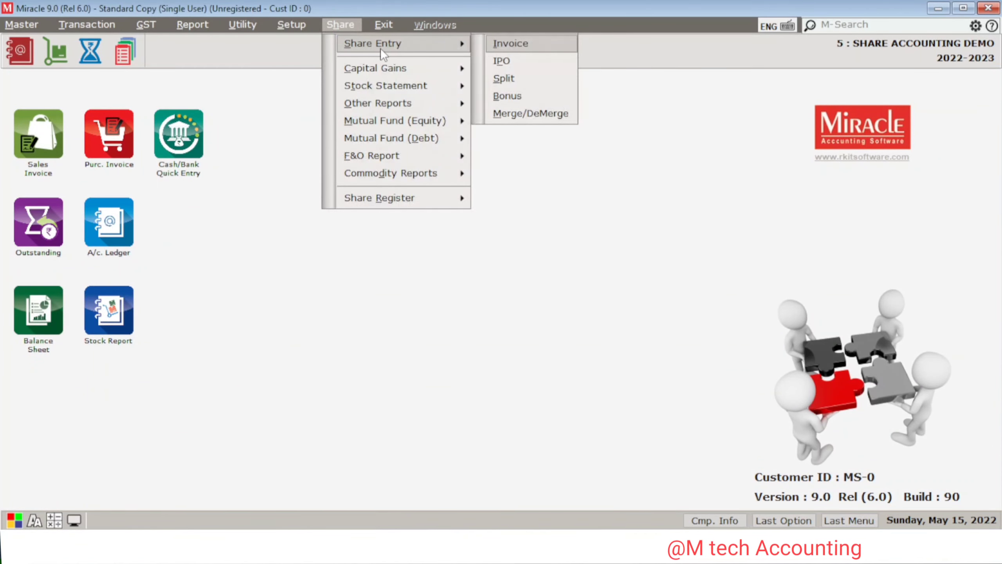
left_click(499, 43)
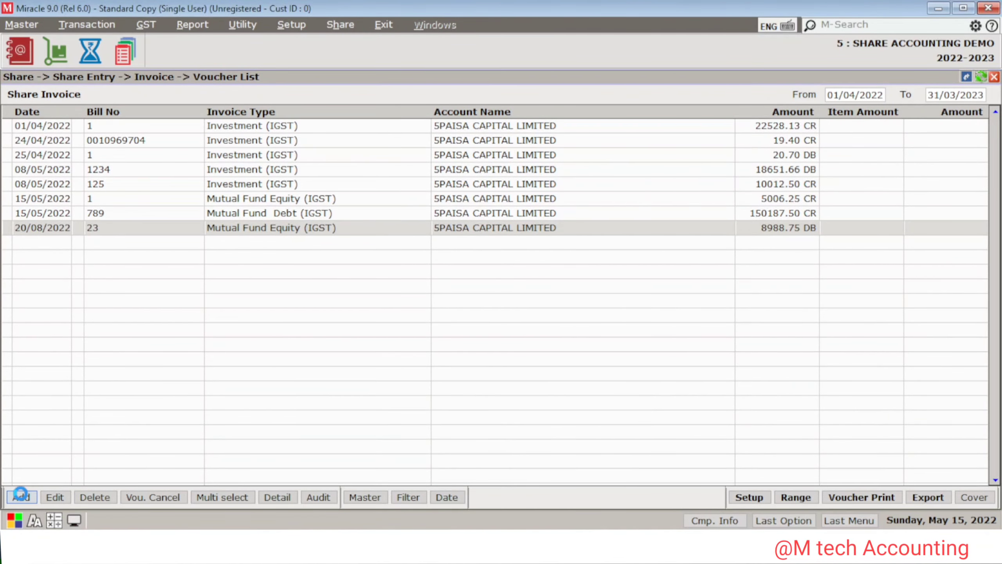
left_click(21, 497)
key("Return")
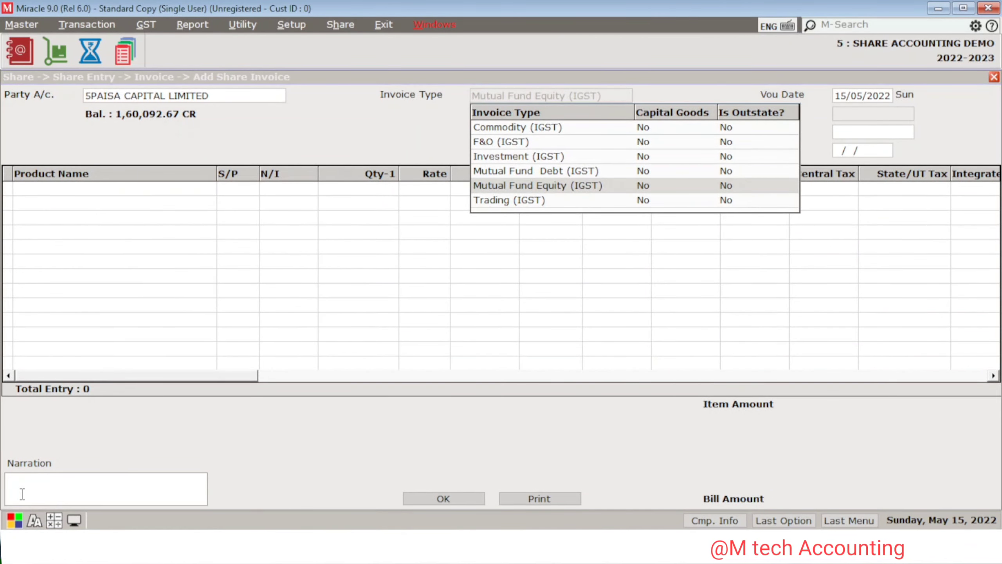
key("Up")
key("Return")
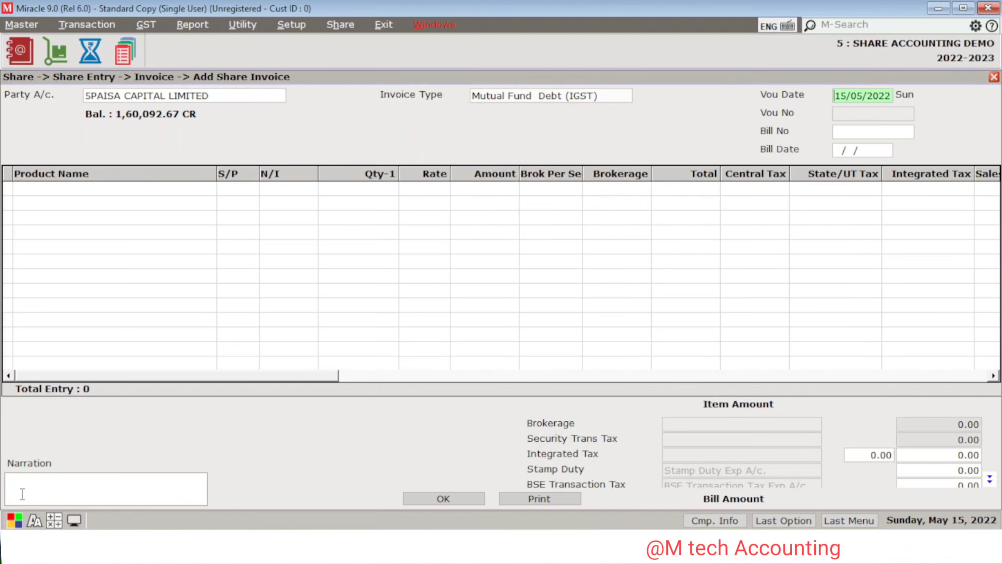
- Set the voucher date to 18/09/2022, keep the same bill date and enter bill number 125
type("18/09")
key("Return")
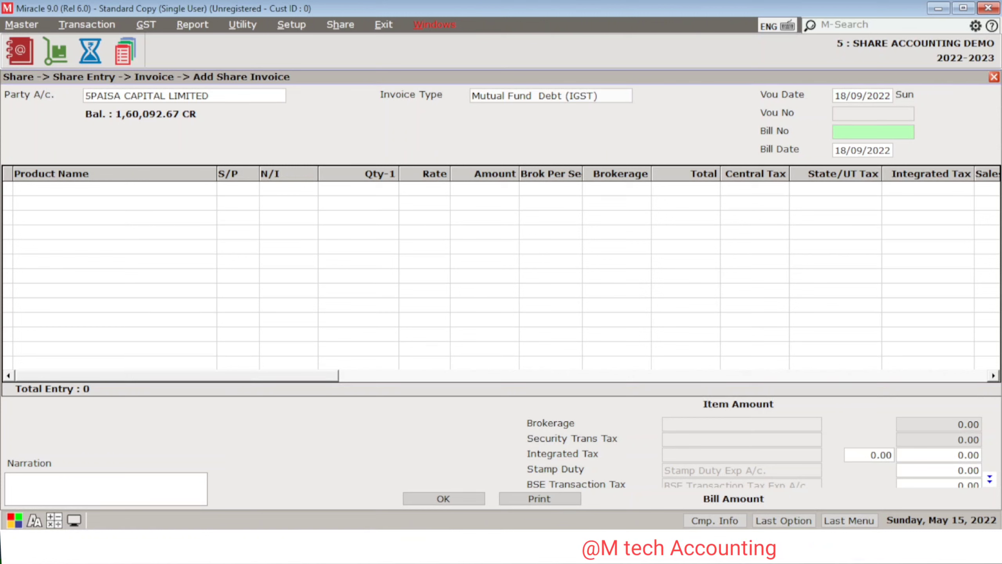
type("125")
key("Return")
key("Return")
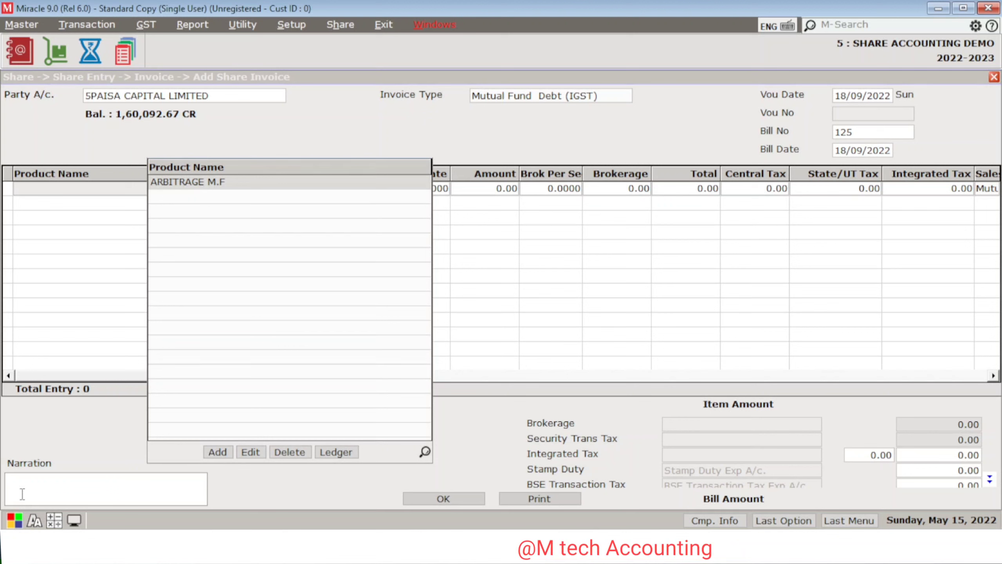
- Enter a Normal sale line for ARBITRAGE M.F with quantity 10 and rate 20000
key("Return")
key("Return")
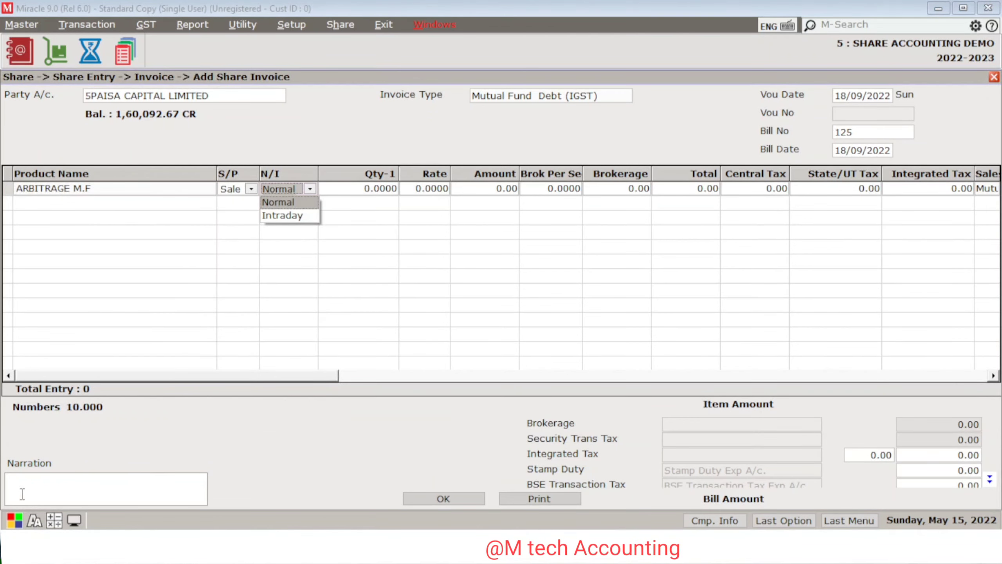
key("Return")
type("10")
key("Return")
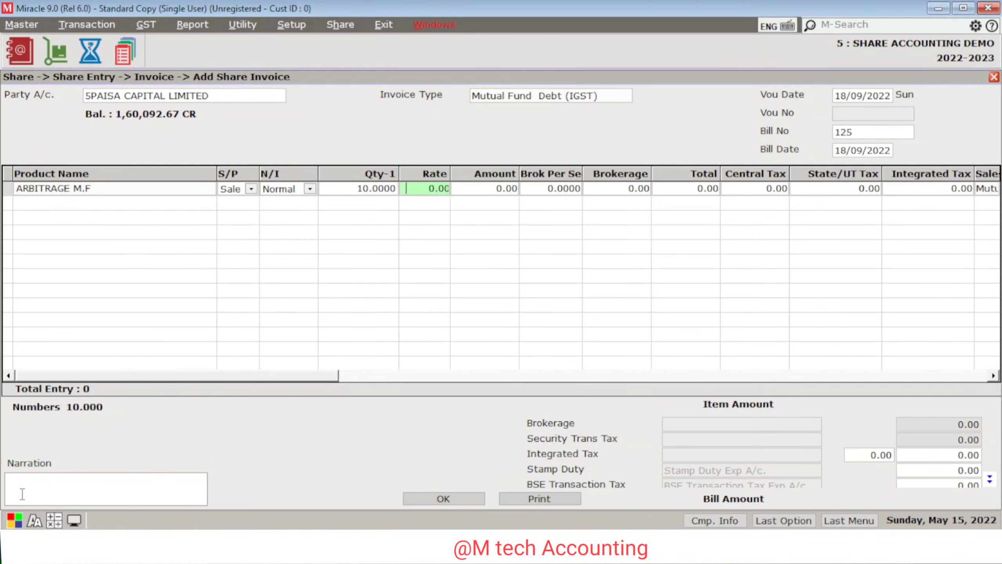
type("20000")
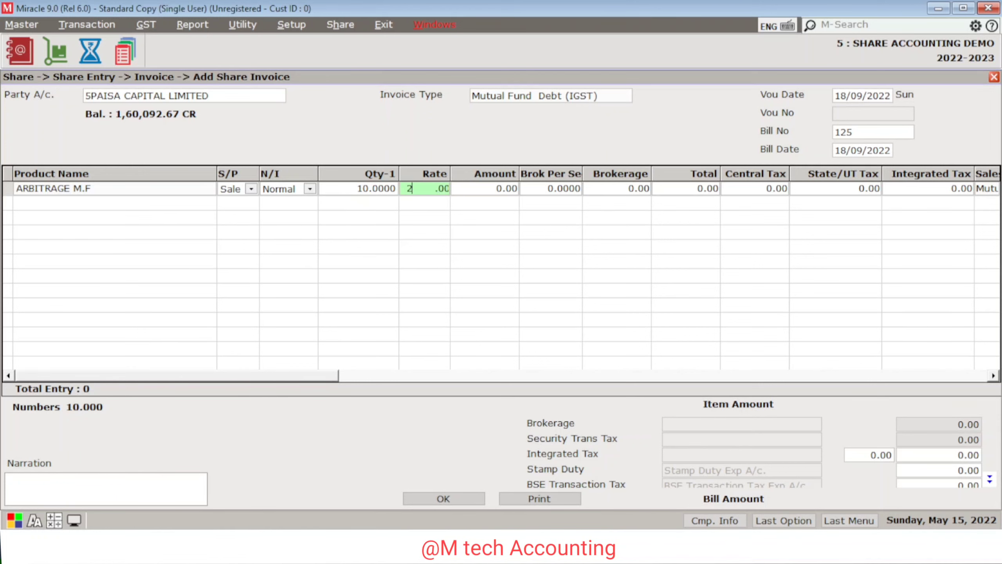
key("Return")
- Complete the ARBITRAGE M.F sale line with zero brokerage and accept its item charges
key("Return")
key("Return")
key("Return")
key("Return")
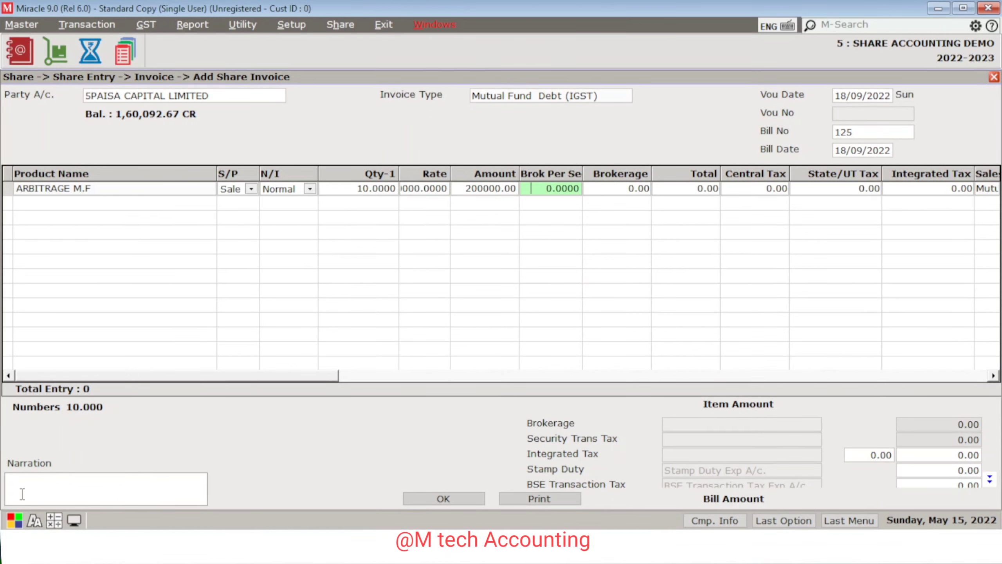
key("Return")
key("Return")
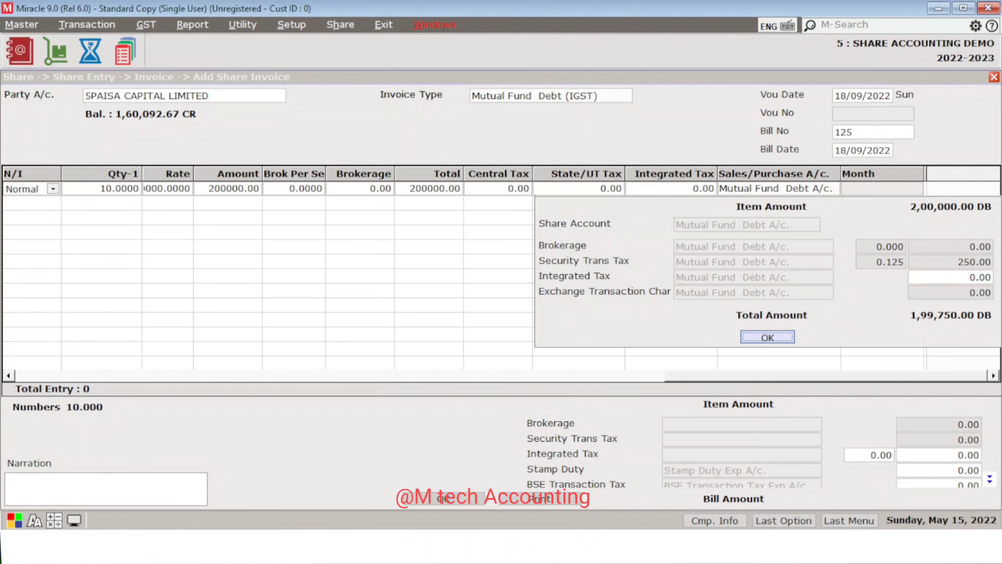
key("Return")
- Save the ARBITRAGE M.F sale invoice with the default bill charges and exit the blank new invoice without saving
key("Return")
key("Return")
key("Return")
key("Return")
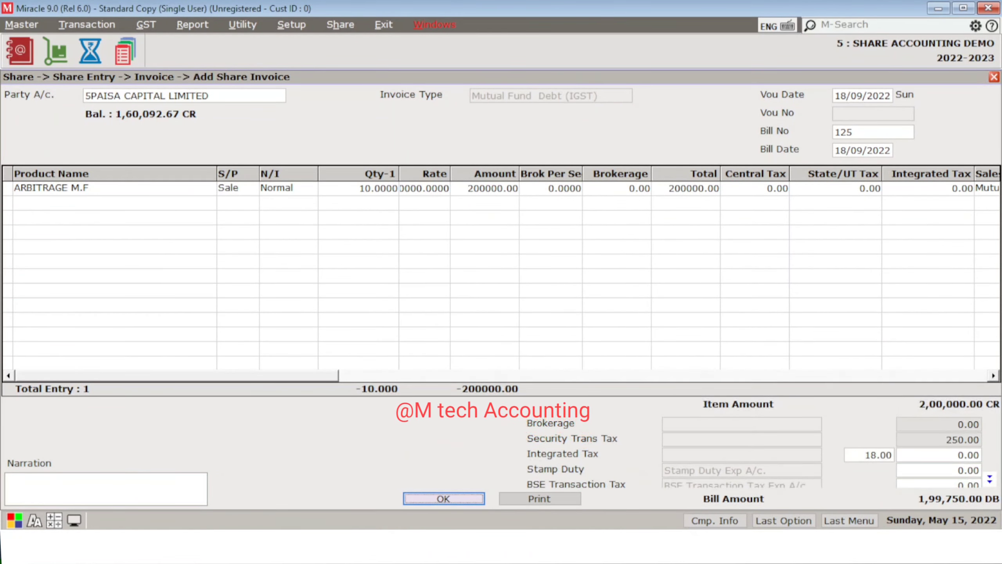
key("Return")
key("Escape")
key("Escape")
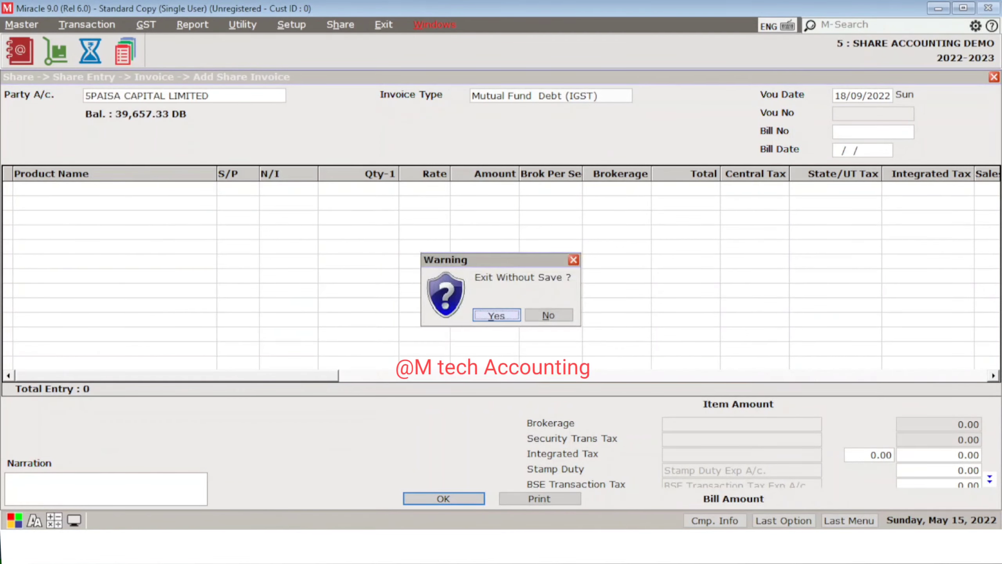
key("Return")
key("Escape")
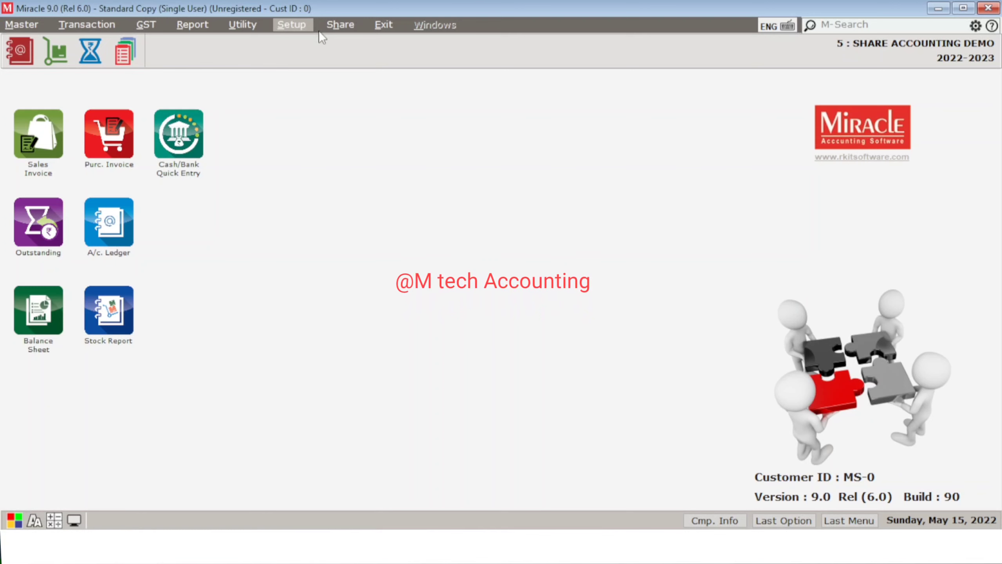
- Open the Mutual Fund (Debt) detailed capital gains report and examine the ARBITRAGE M.F purchase and sale line
left_click(358, 22)
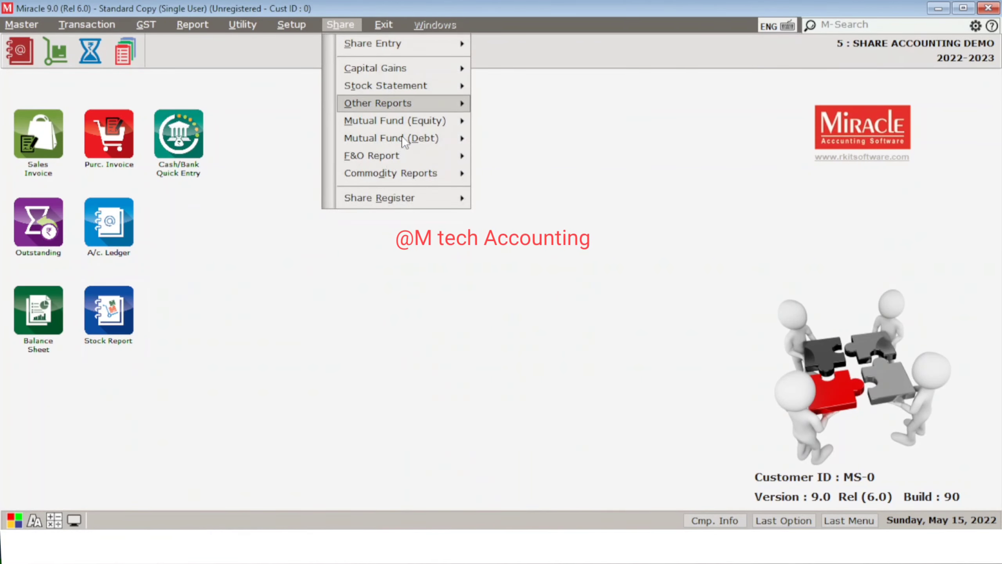
mouse_move(406, 139)
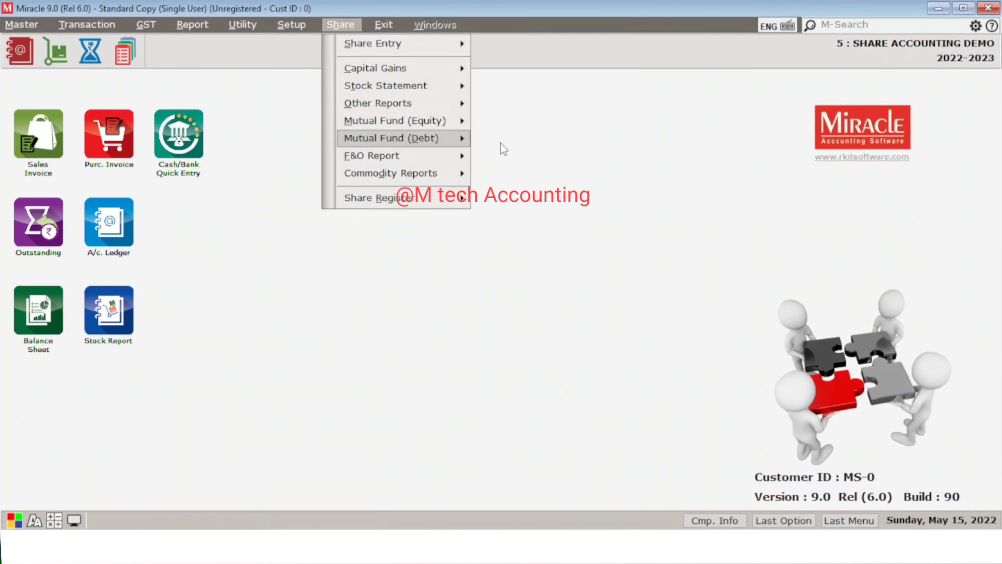
left_click(509, 141)
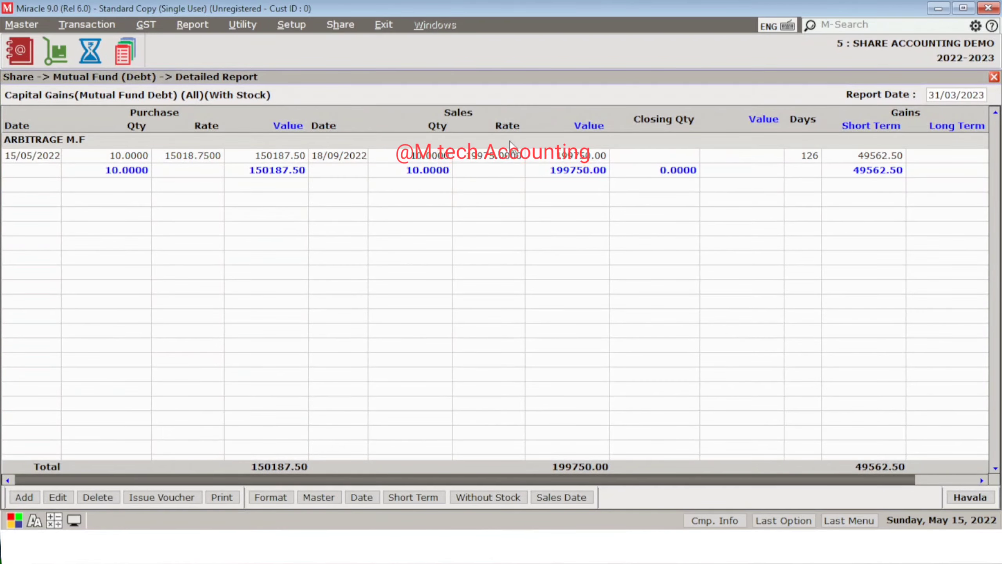
key("Down")
key("Down")
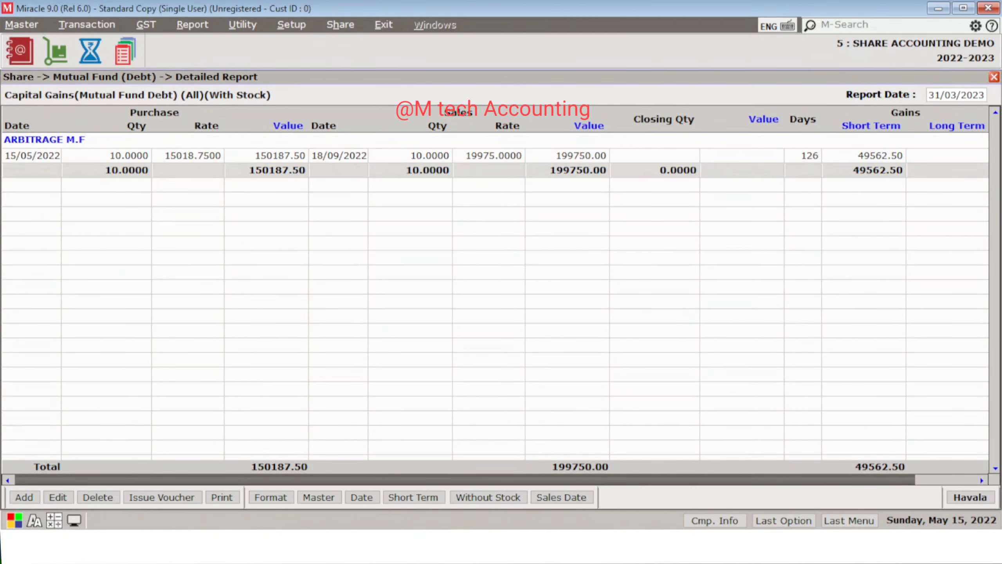
key("Up")
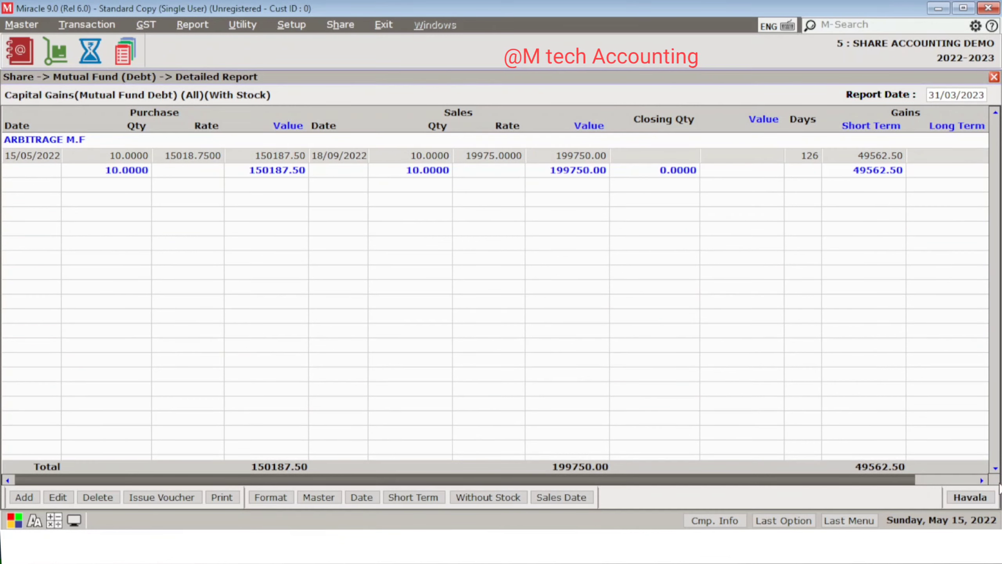
- Start a Short Term havala entry from the report, dated 31/03/2023, with voucher number 4555
left_click(964, 498)
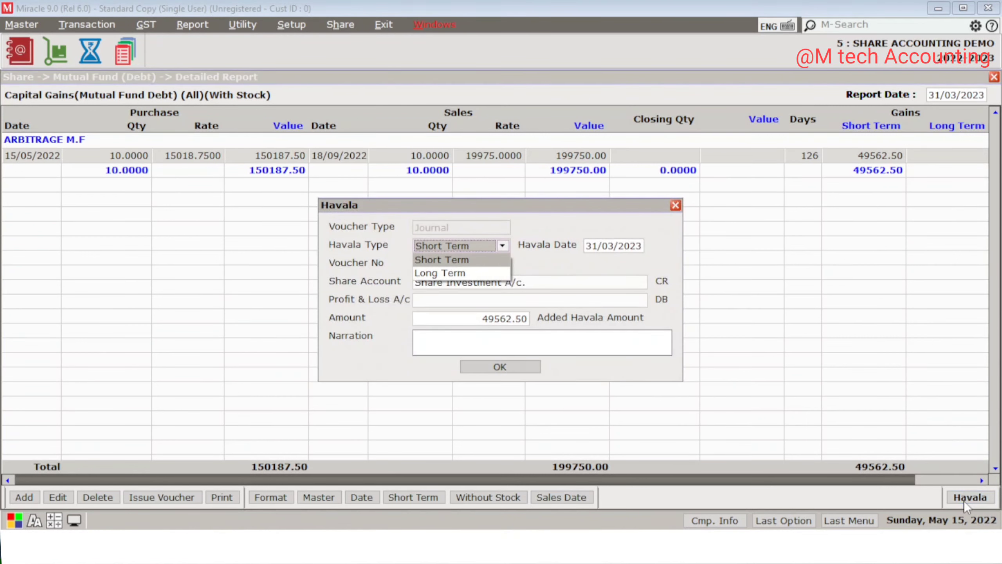
key("Return")
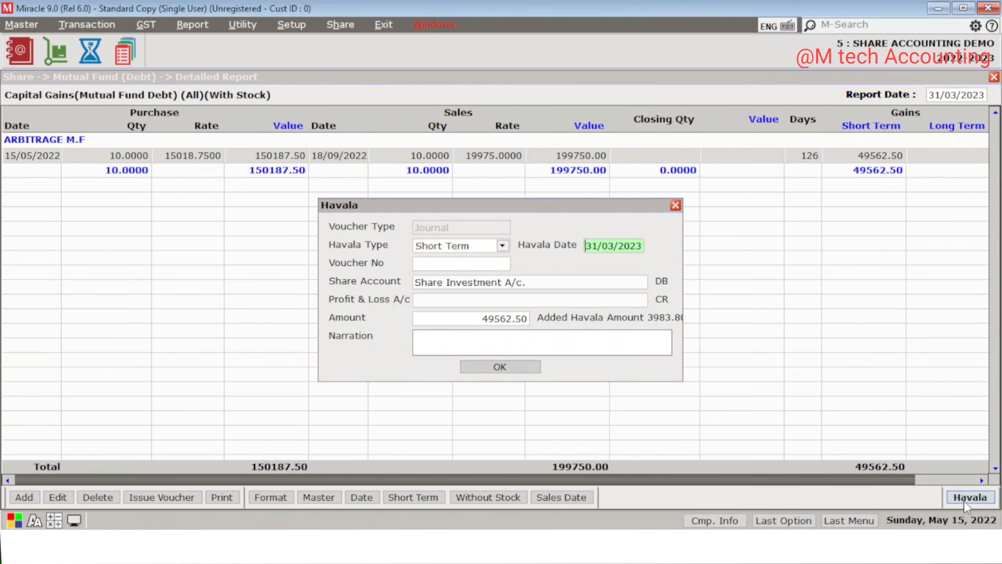
key("Return")
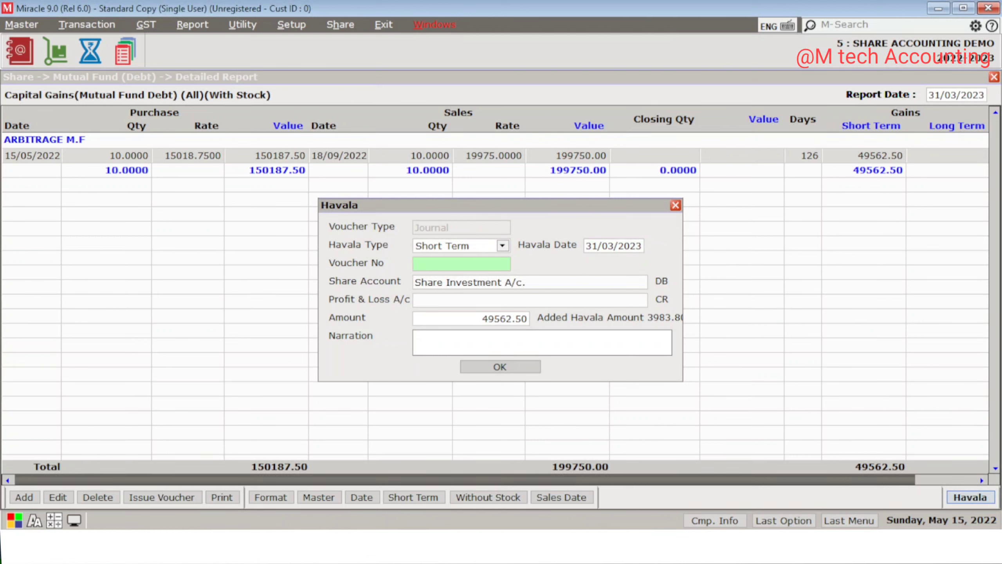
key("Return")
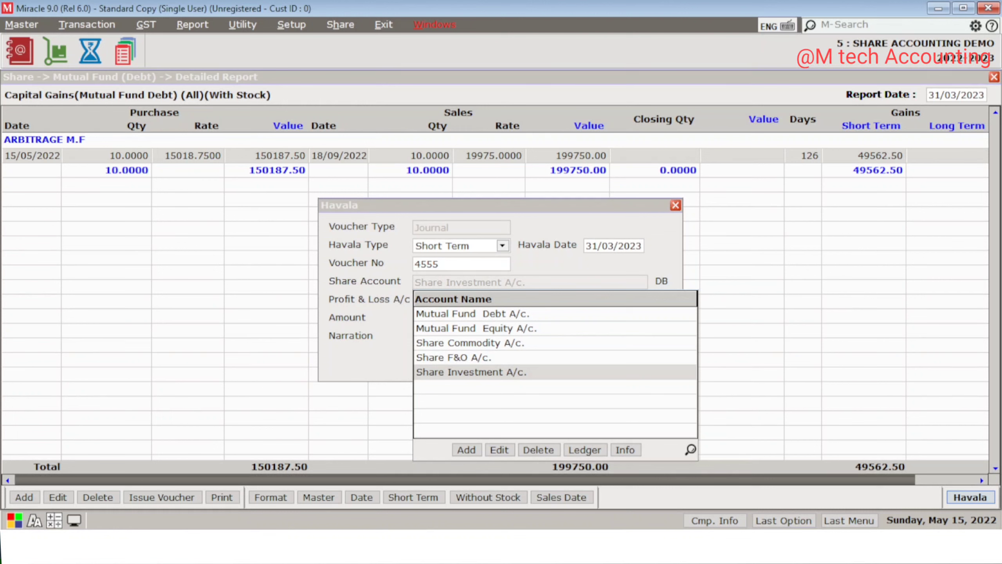
- Set the havala's share account to Mutual Fund Debt A/c. and its profit and loss account to Short Term Gain A/c
key("Up")
key("Up")
key("Up")
key("Up")
key("Return")
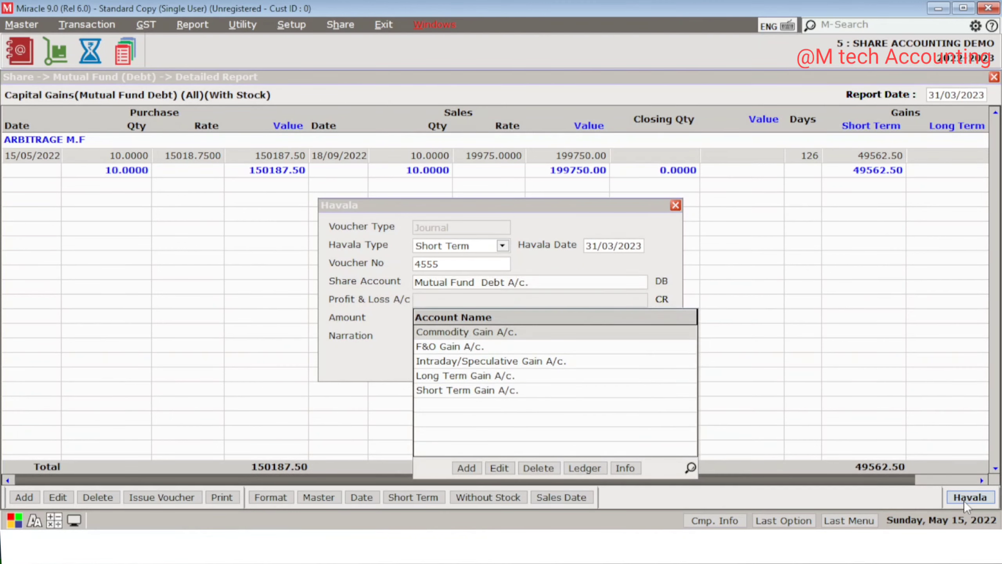
key("Down")
key("Down")
key("Down")
key("Down")
key("Return")
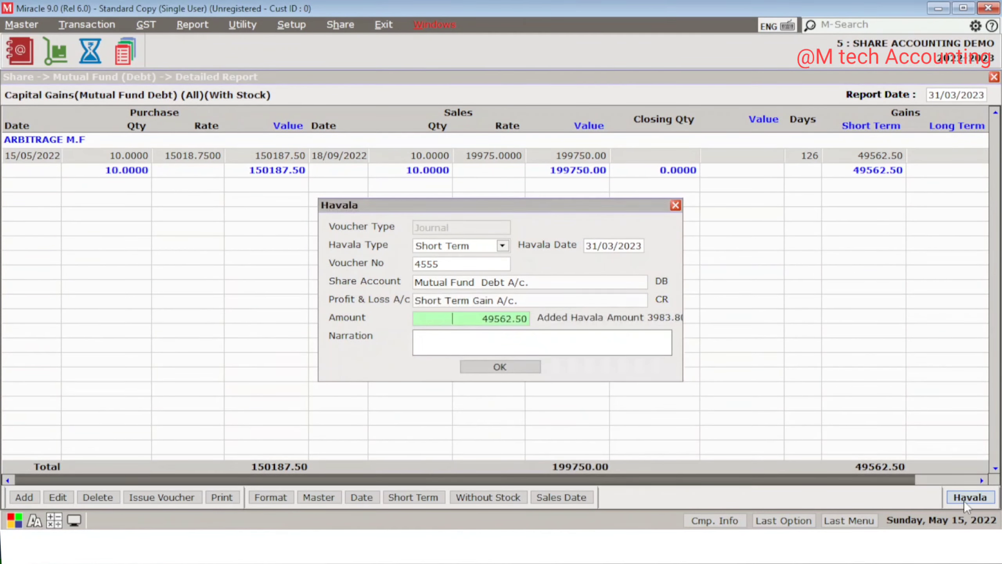
- Save the havala entry with the proposed amount and no narration, and close the capital gains report
key("Return")
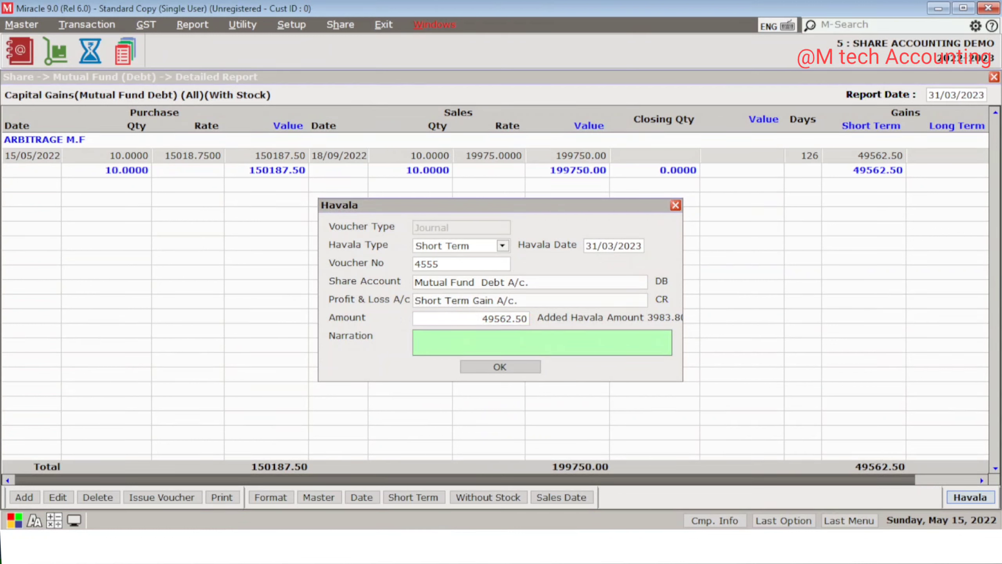
key("Return")
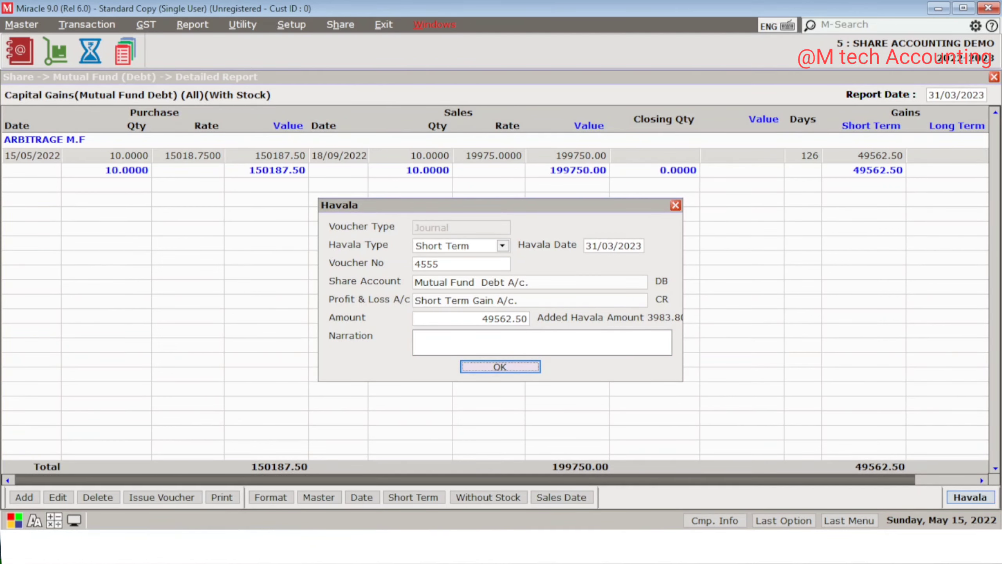
key("Return")
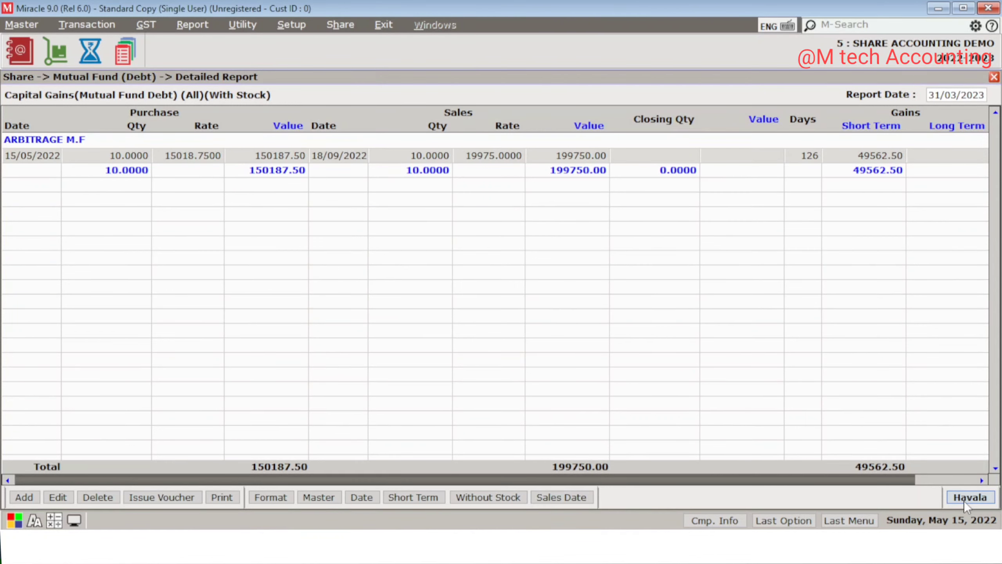
key("Escape")
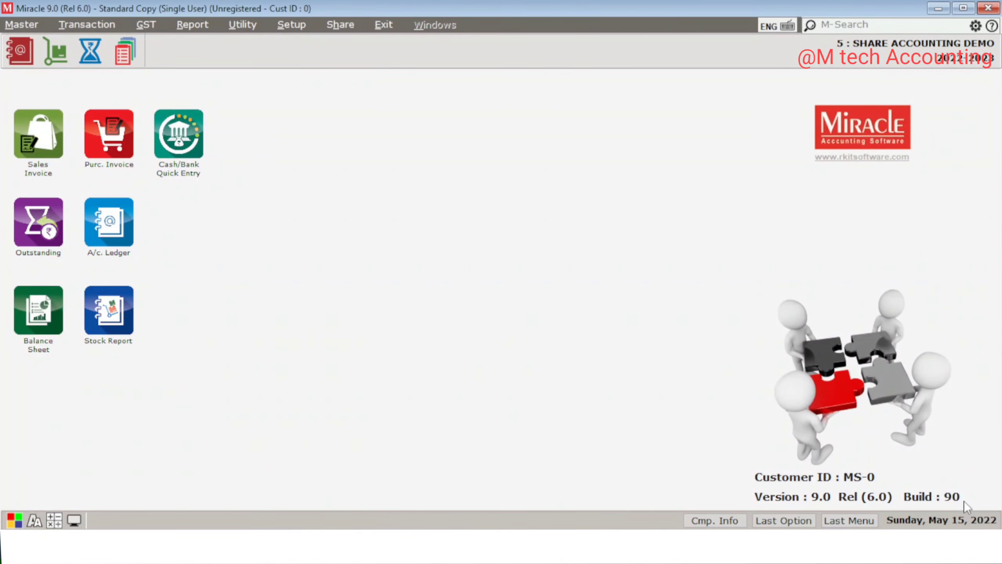
- Open the balance sheet report and review its liability and asset sides
key("alt+r")
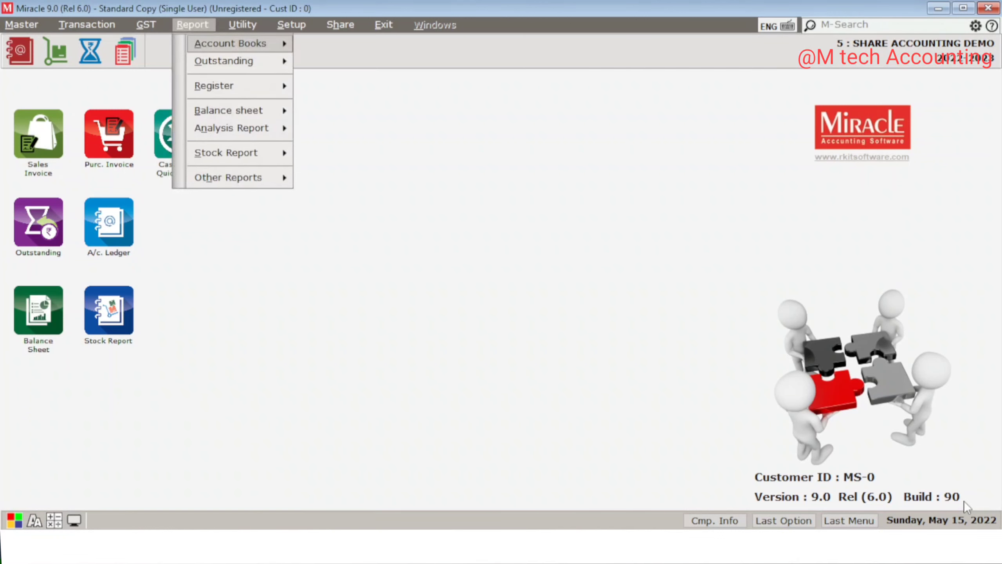
key("b")
key("Return")
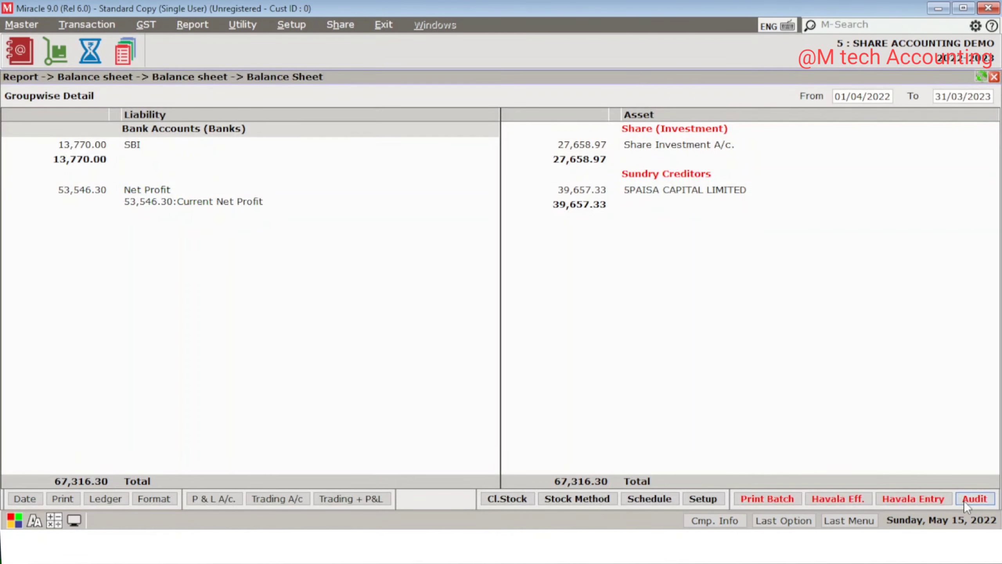
key("Right")
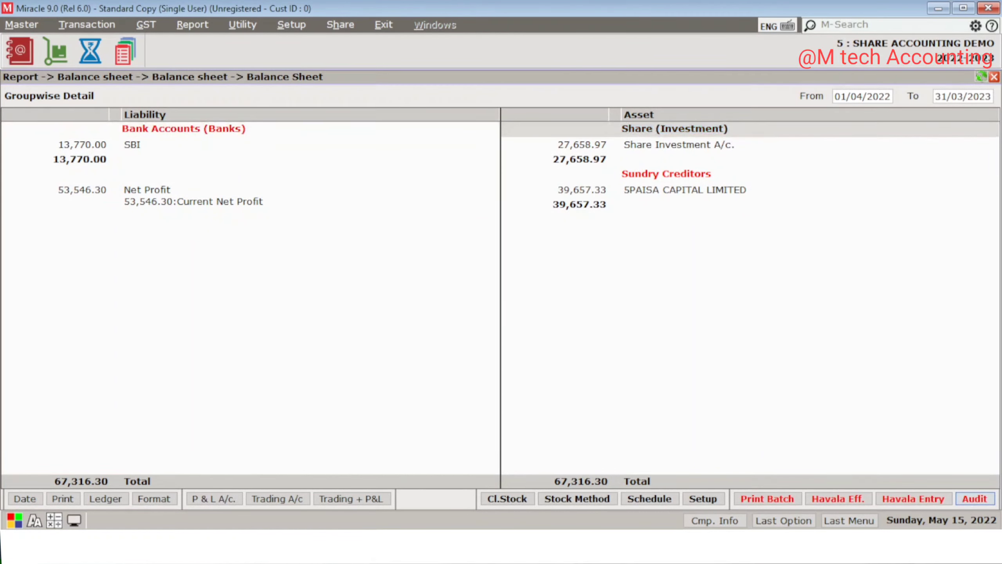
- Check the Short Term Gain A/c. ledger from the Profit and Loss Account, and close all the reports
key("p")
key("Down")
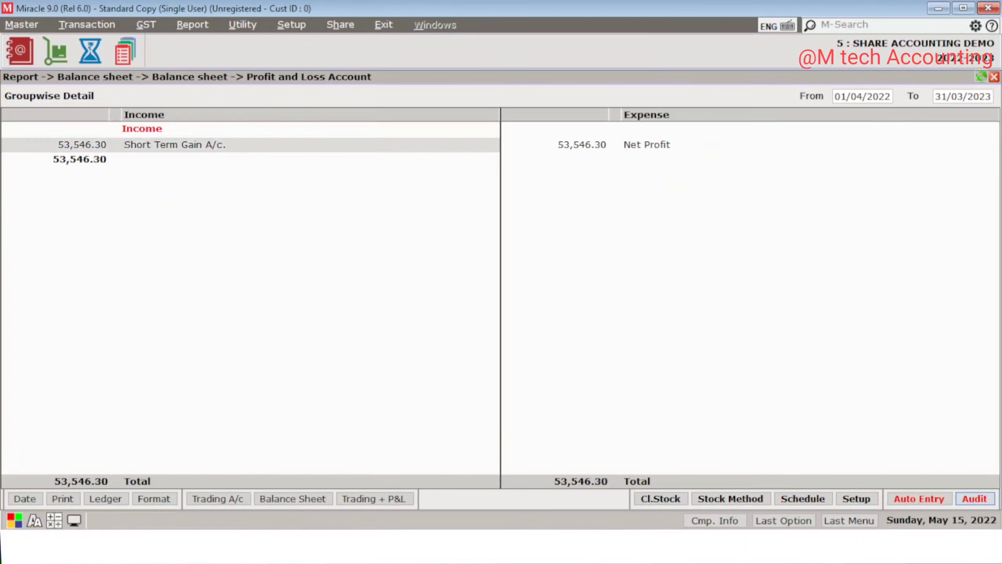
key("Return")
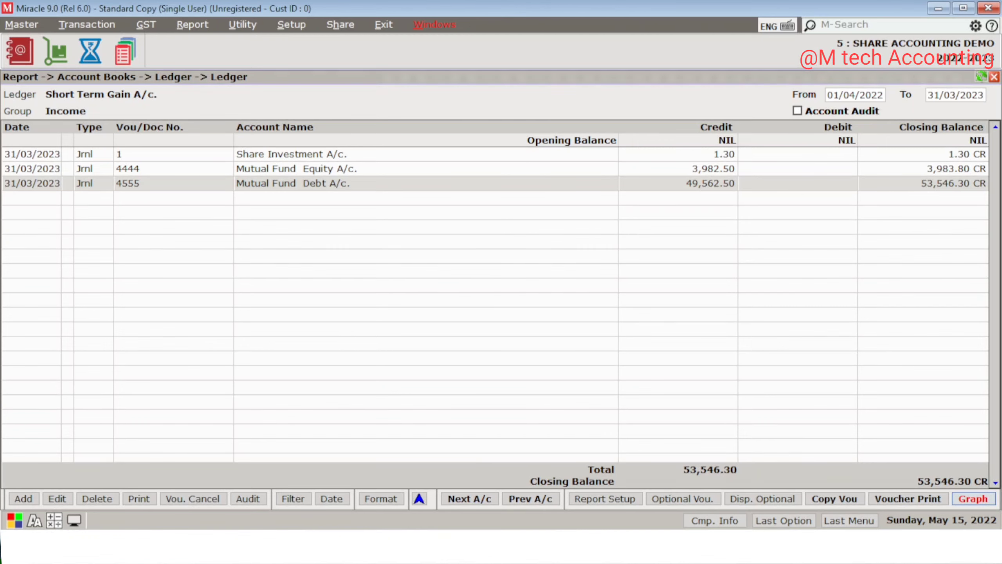
key("Escape")
key("Escape")
key("Escape")
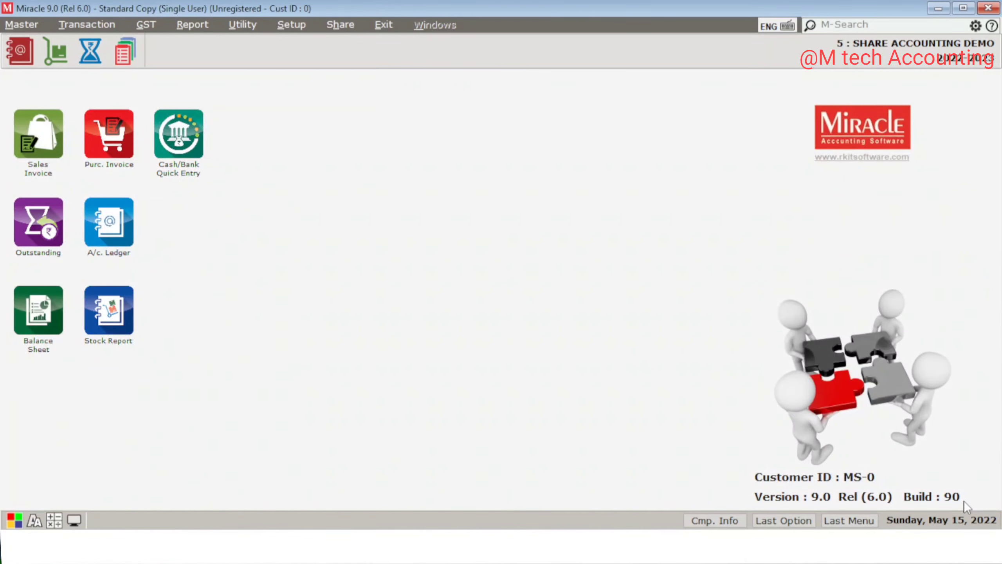